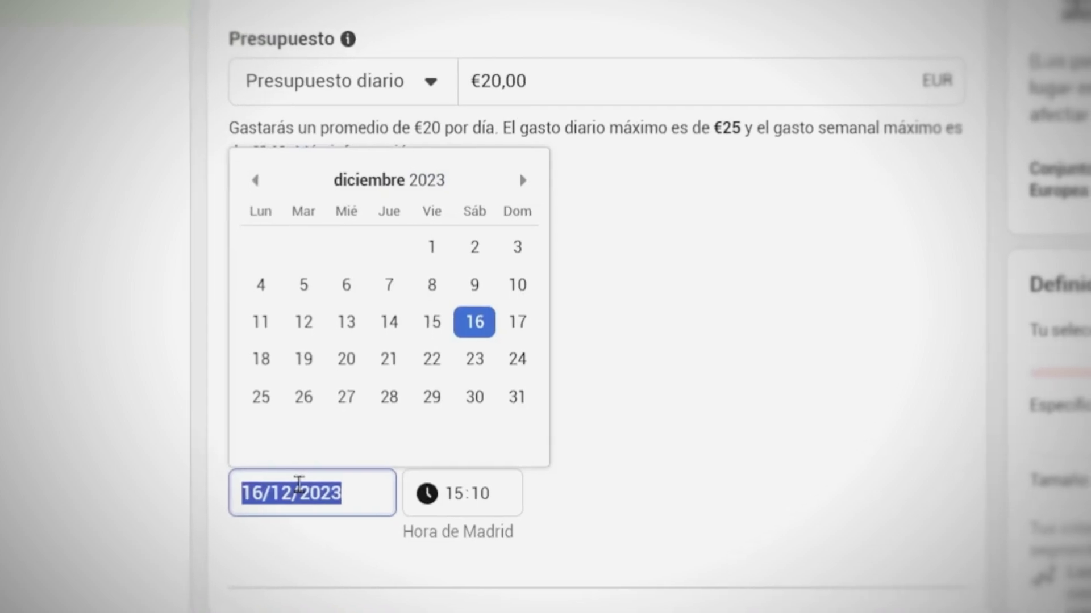
- Set the ad set's end date to 23/12/2023
click(486, 361)
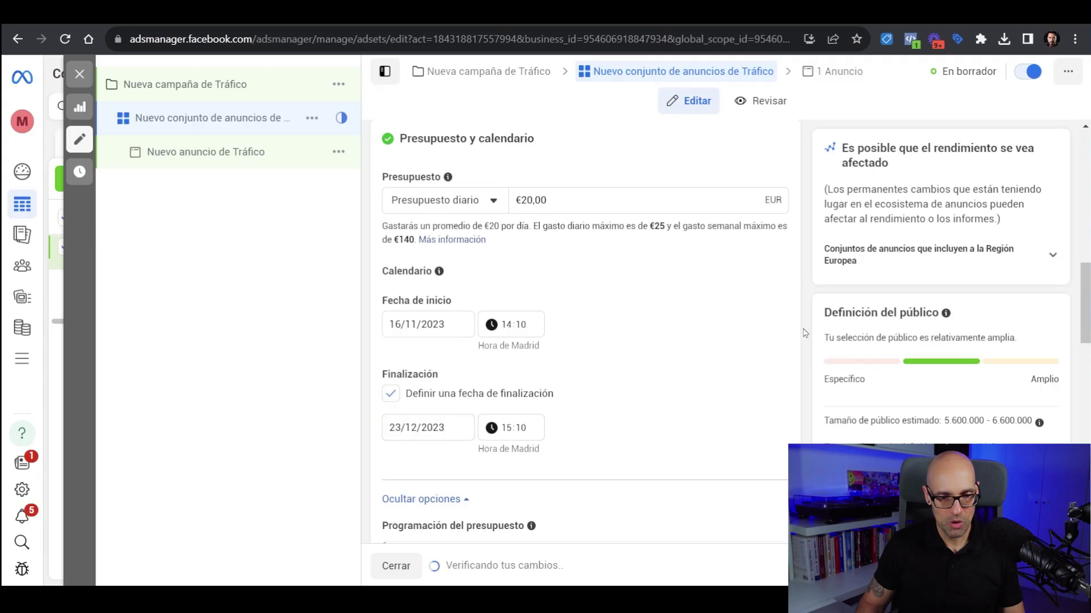
scroll(890, 438, down, 5)
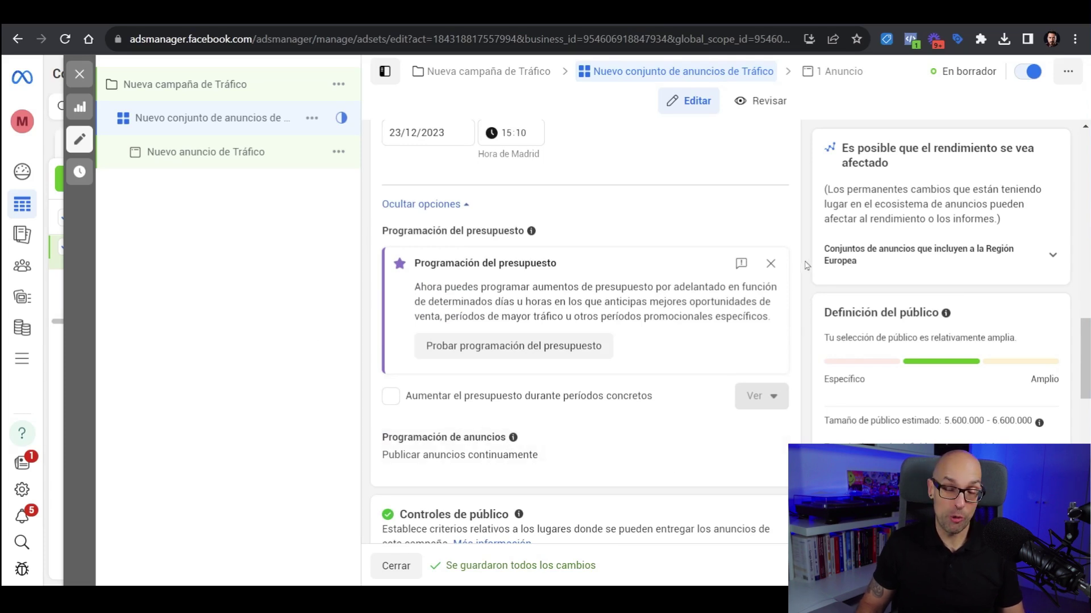
- Switch the ad set to the original audience options and open its detailed targeting for editing
scroll(807, 265, down, 3)
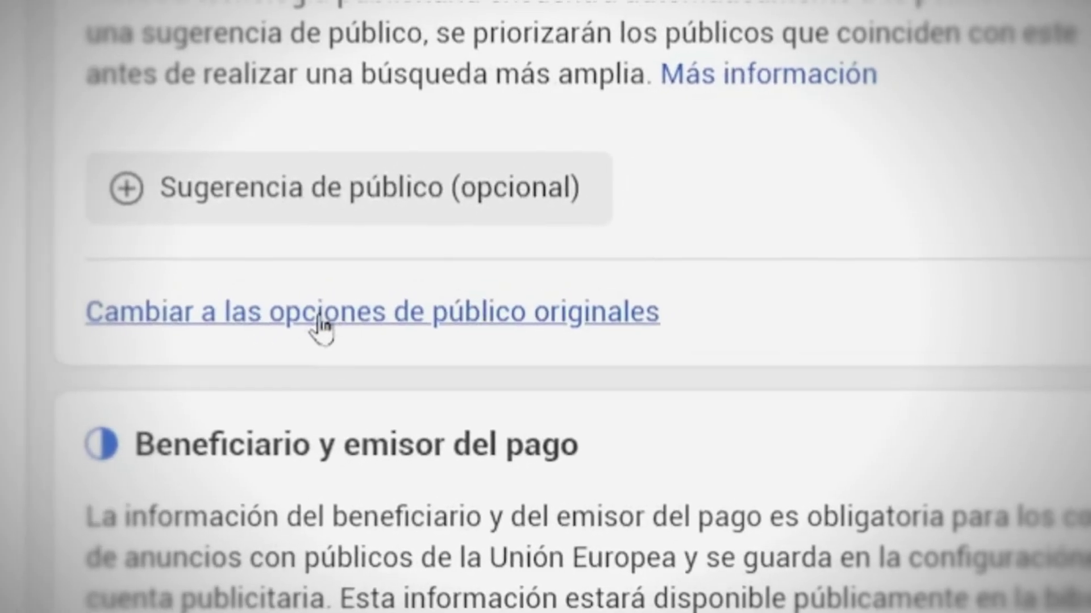
click(320, 329)
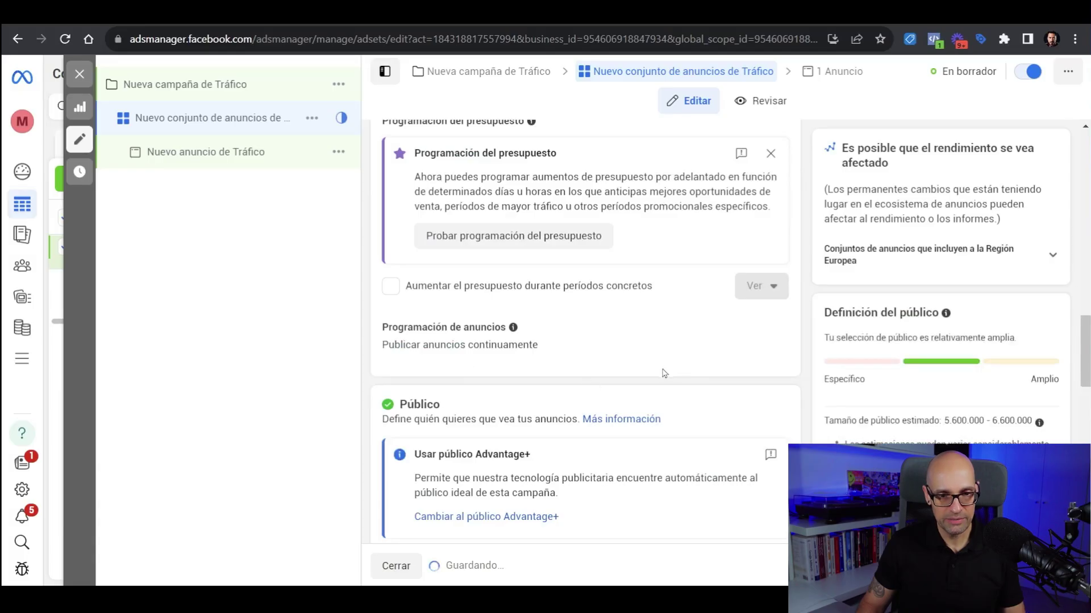
scroll(664, 373, down, 6)
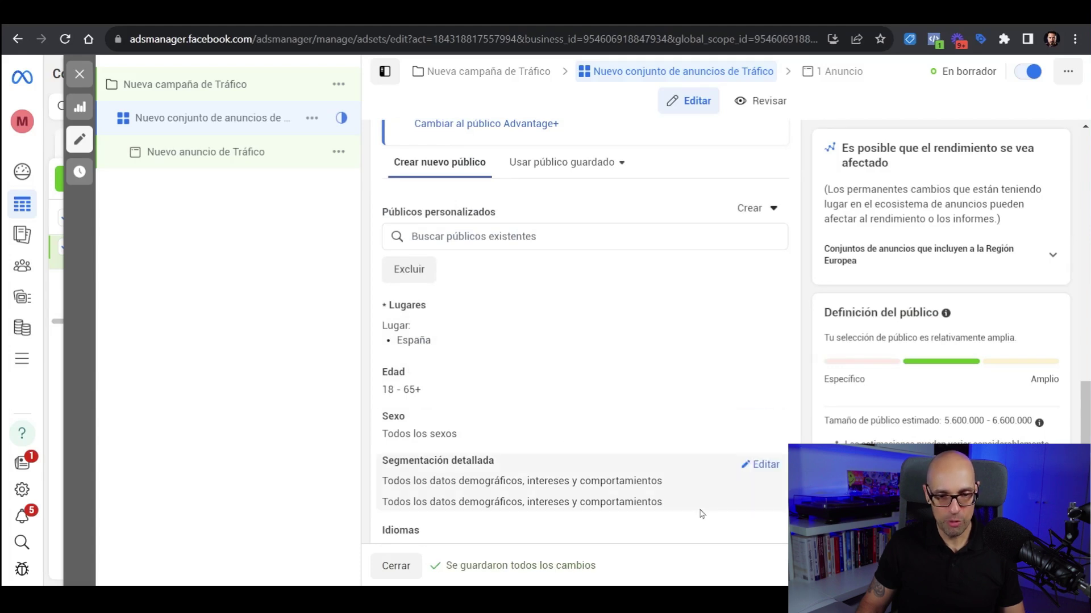
click(762, 478)
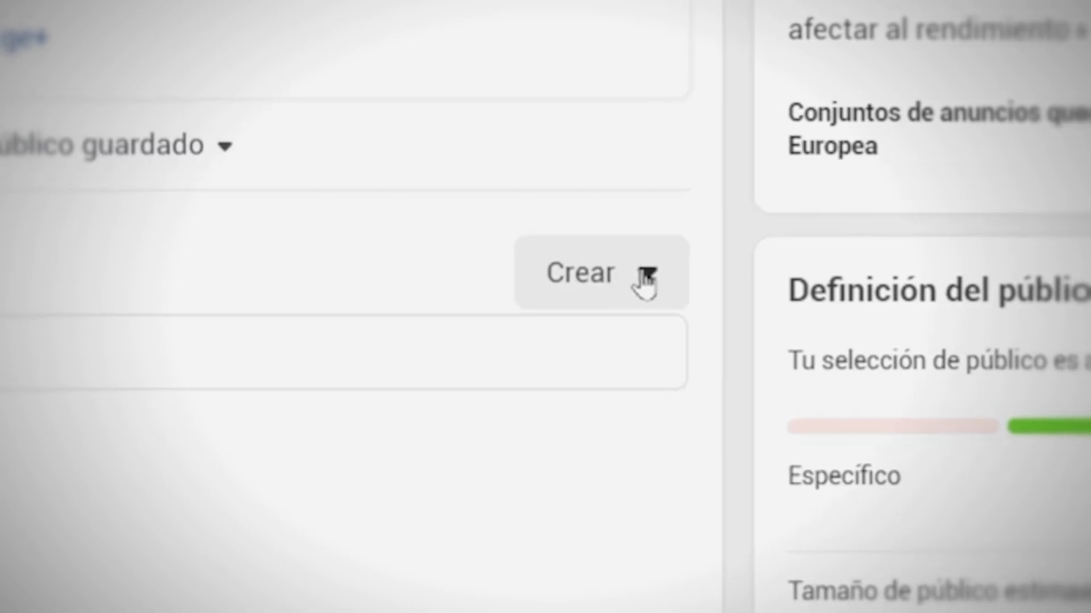
- Start a custom audience based on an Instagram account, with marketeroshq as the source
click(649, 270)
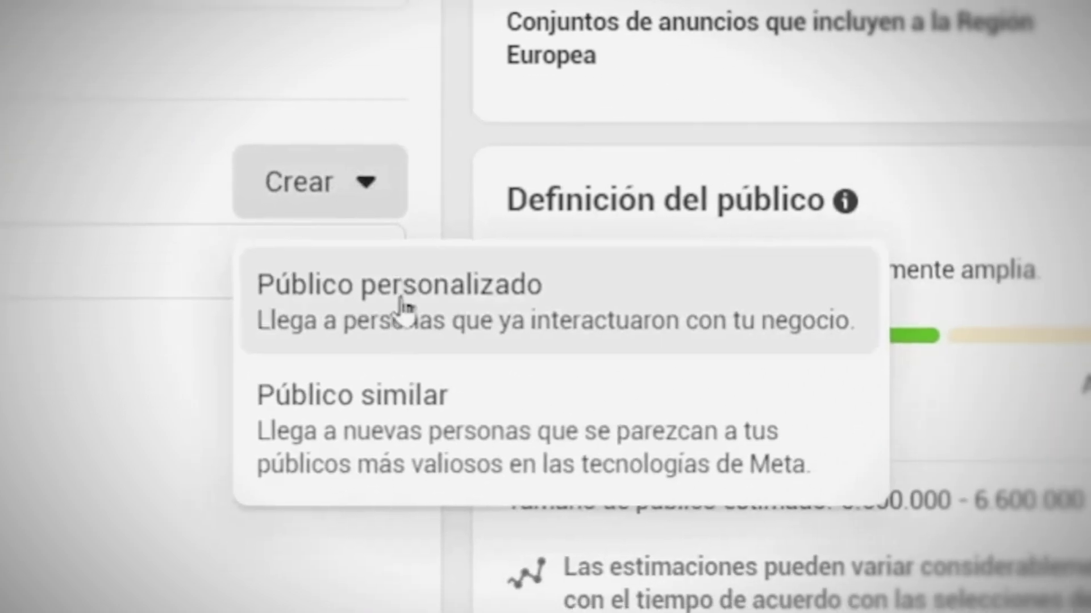
click(405, 307)
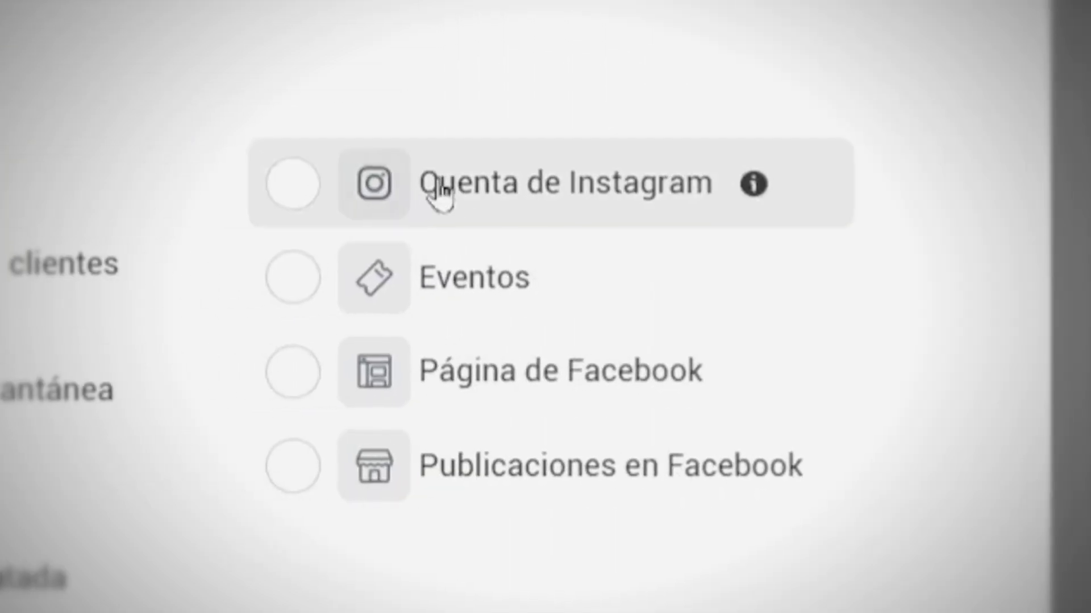
click(439, 191)
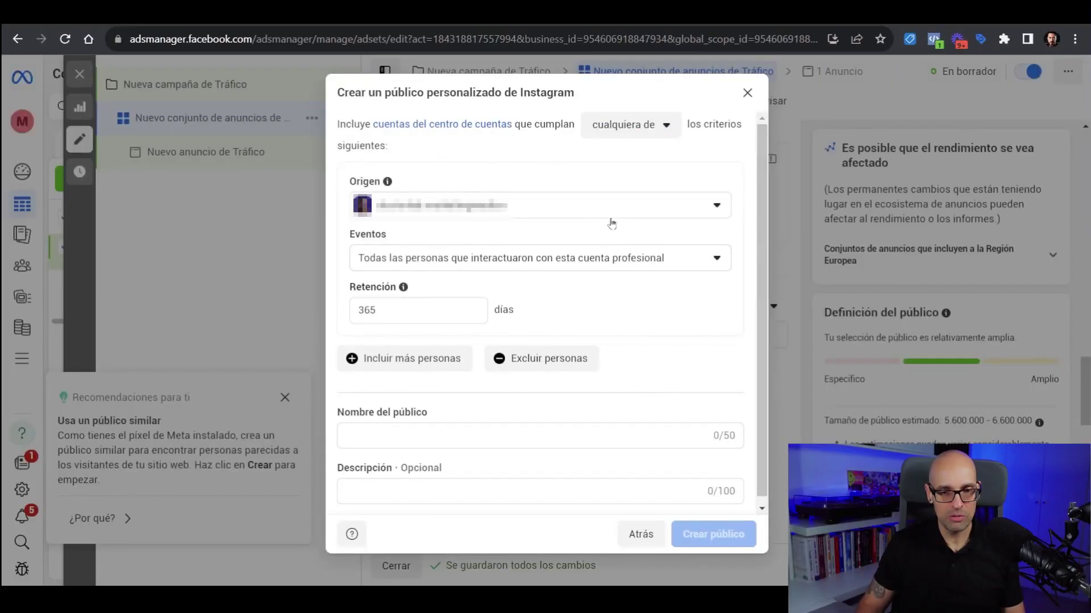
click(610, 218)
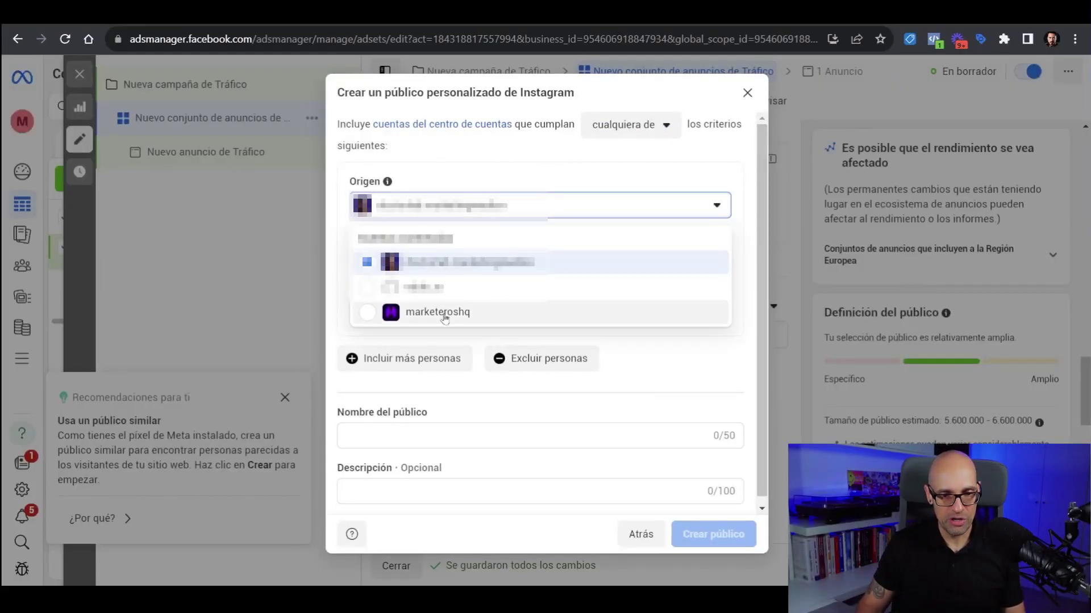
click(437, 313)
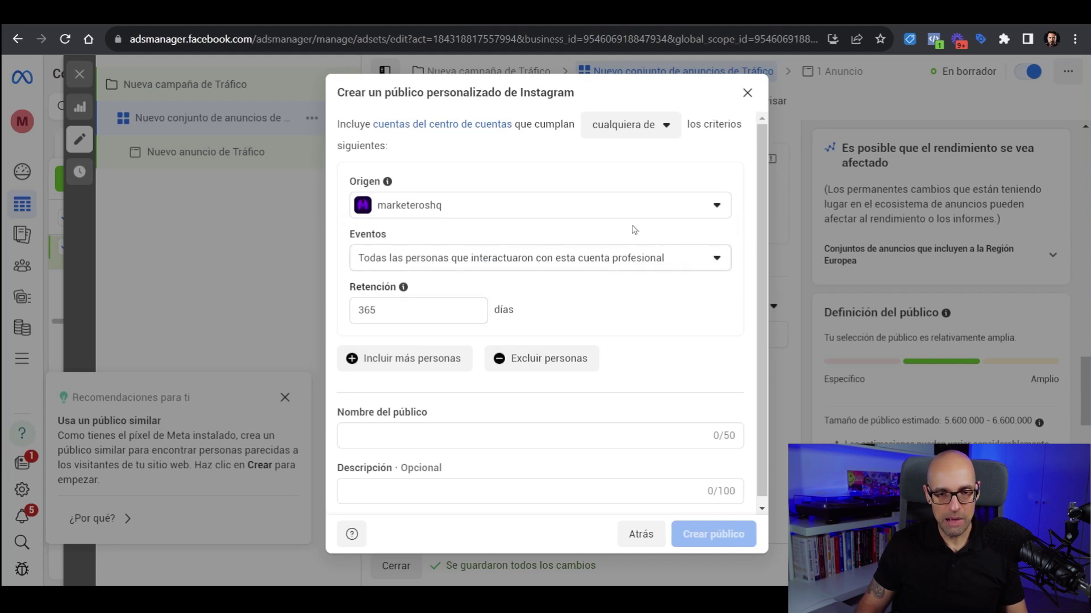
- Set the Instagram audience's event to accounts that started following this professional account
click(694, 260)
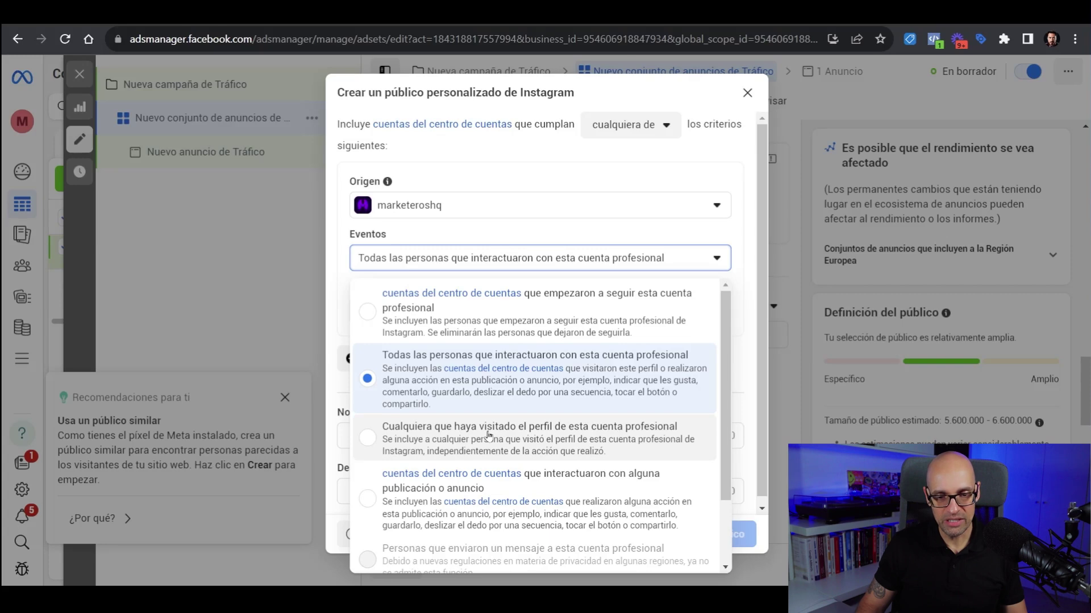
scroll(488, 436, down, 2)
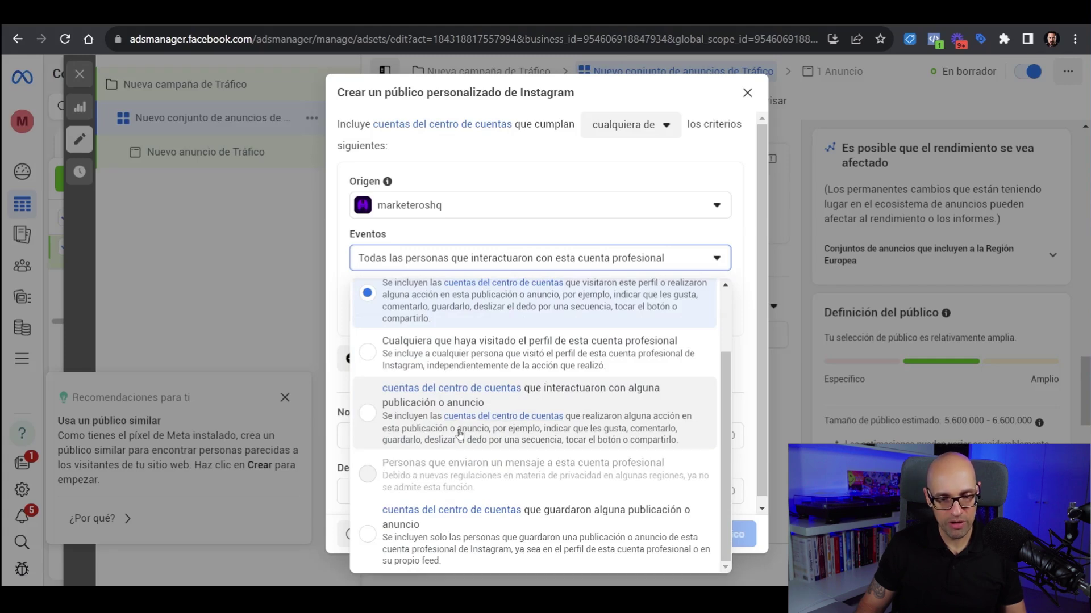
scroll(507, 433, up, 2)
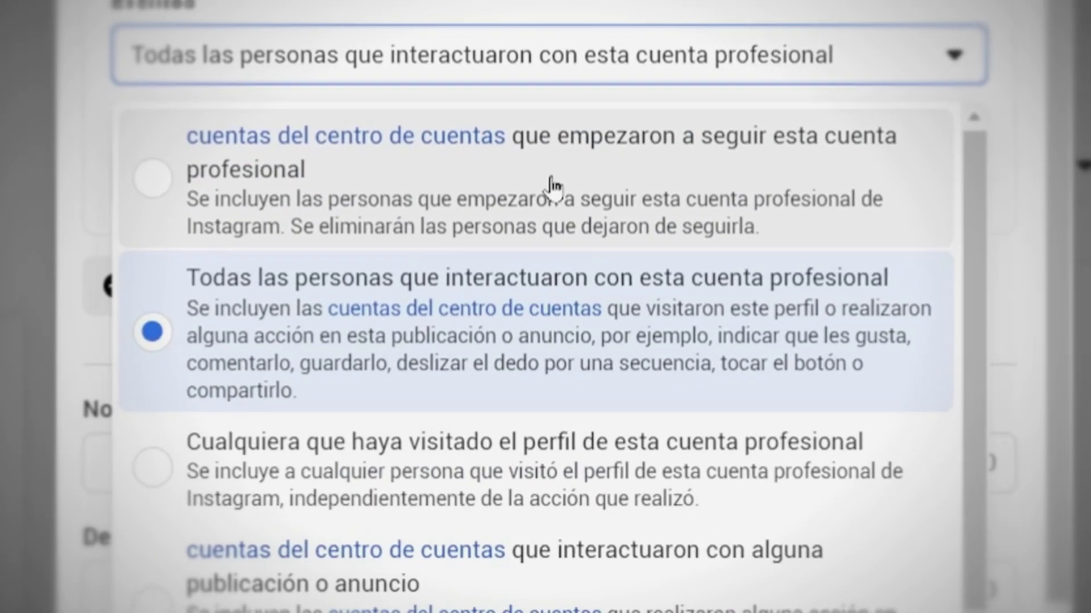
click(550, 181)
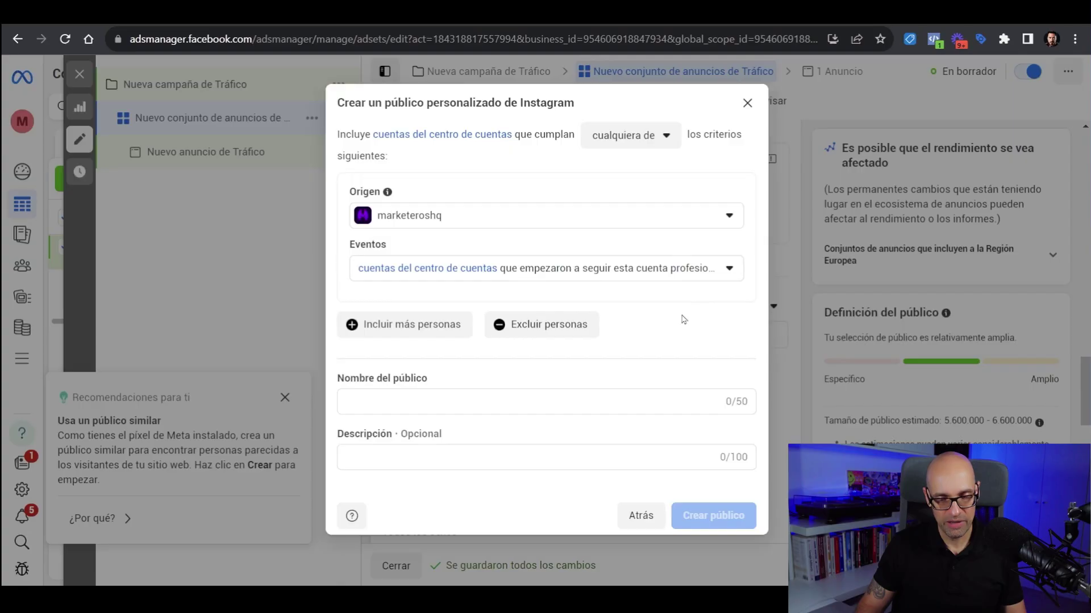
- Name the audience "Seguidores Instagram" and create it
click(409, 404)
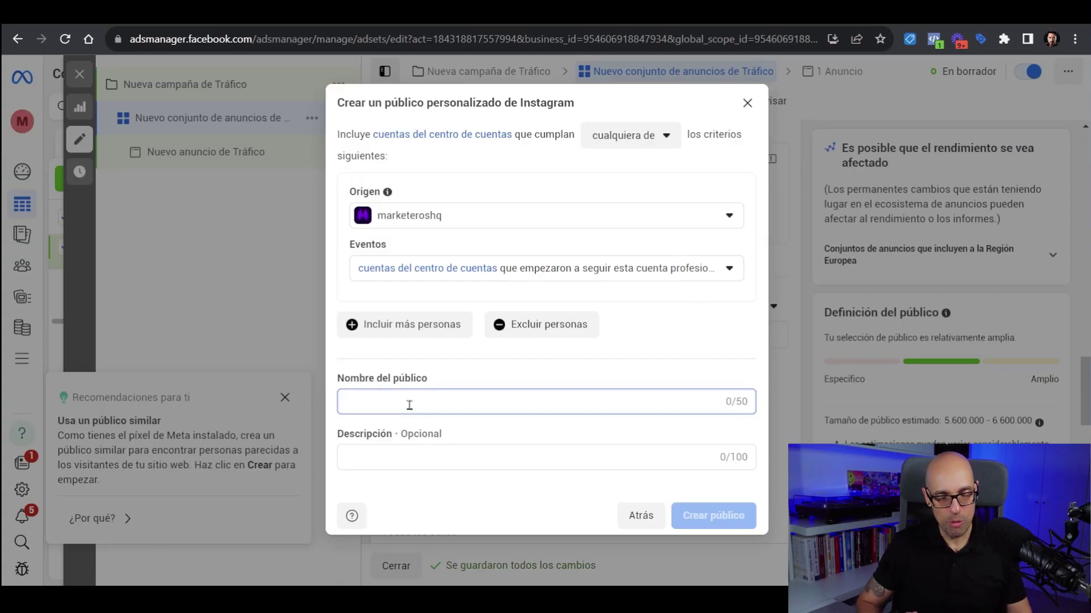
text(Seguidores Instagram)
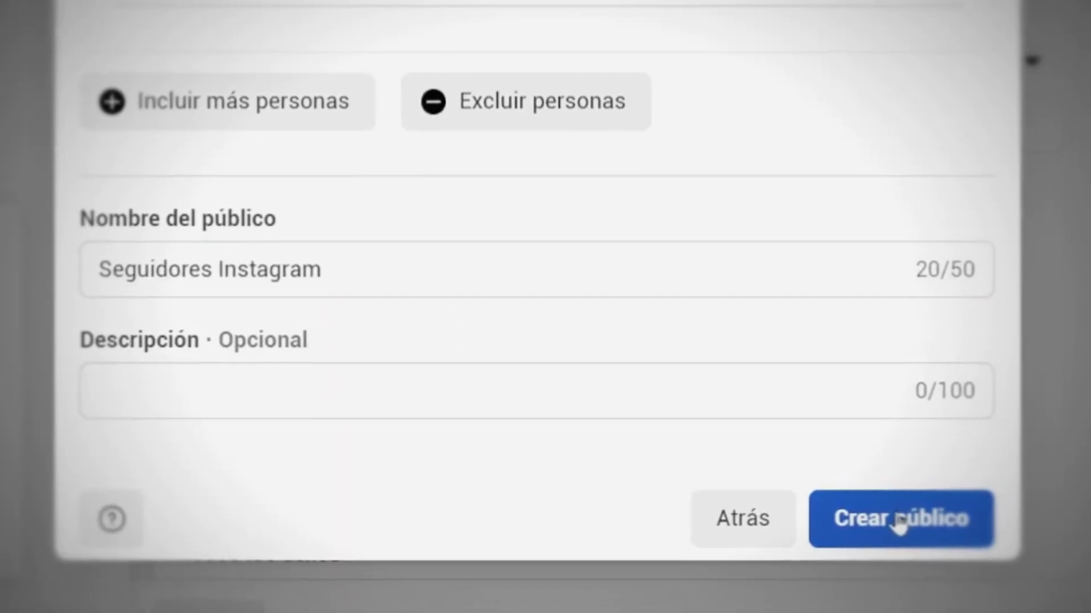
click(909, 514)
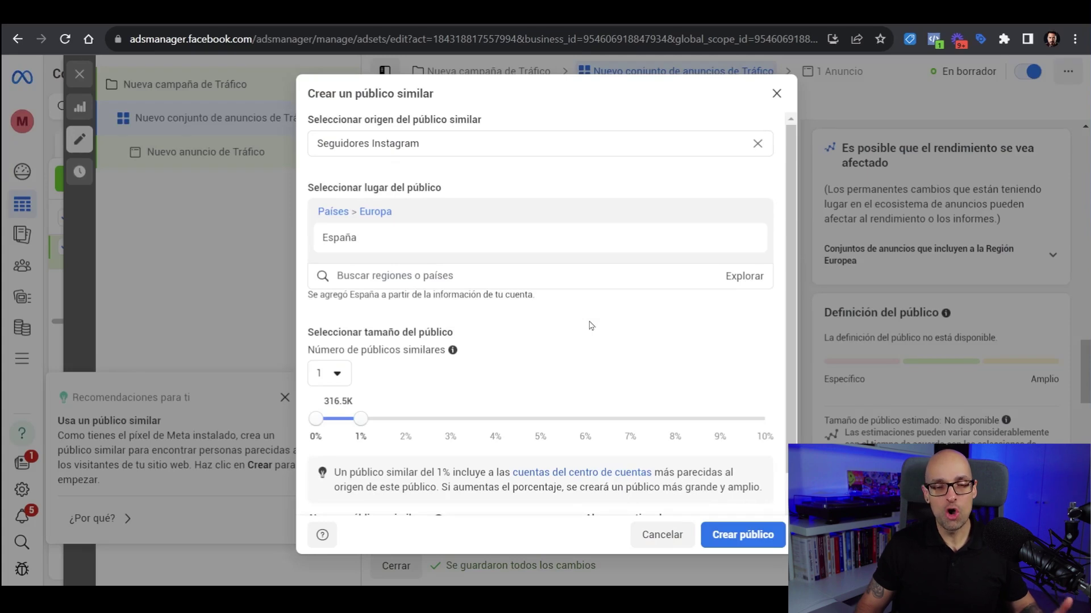
- Add México and Colombia to the locations of the lookalike audience based on Seguidores Instagram
click(437, 276)
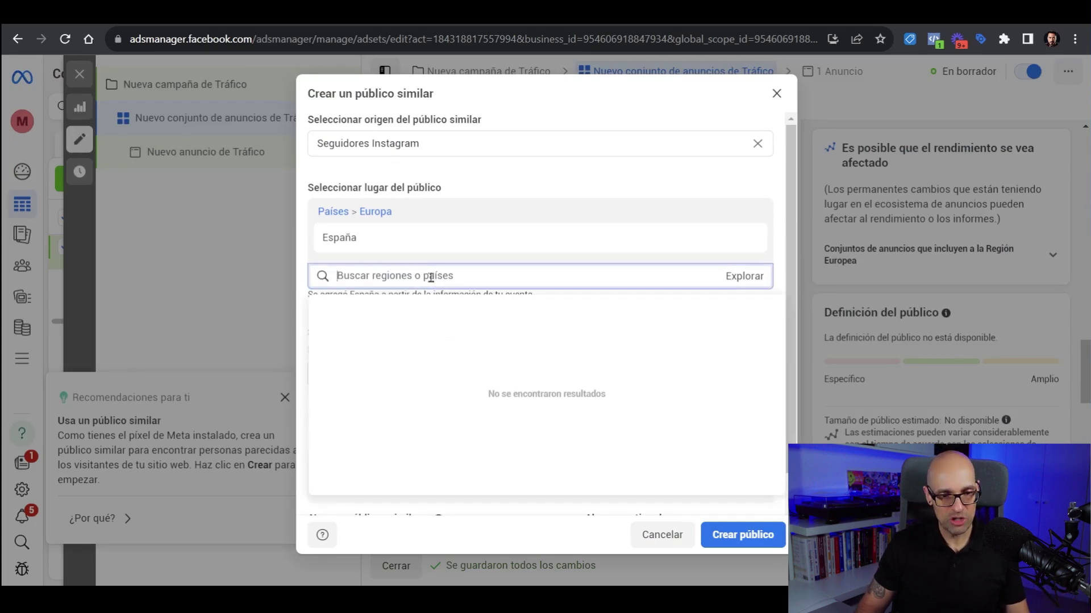
text(mex)
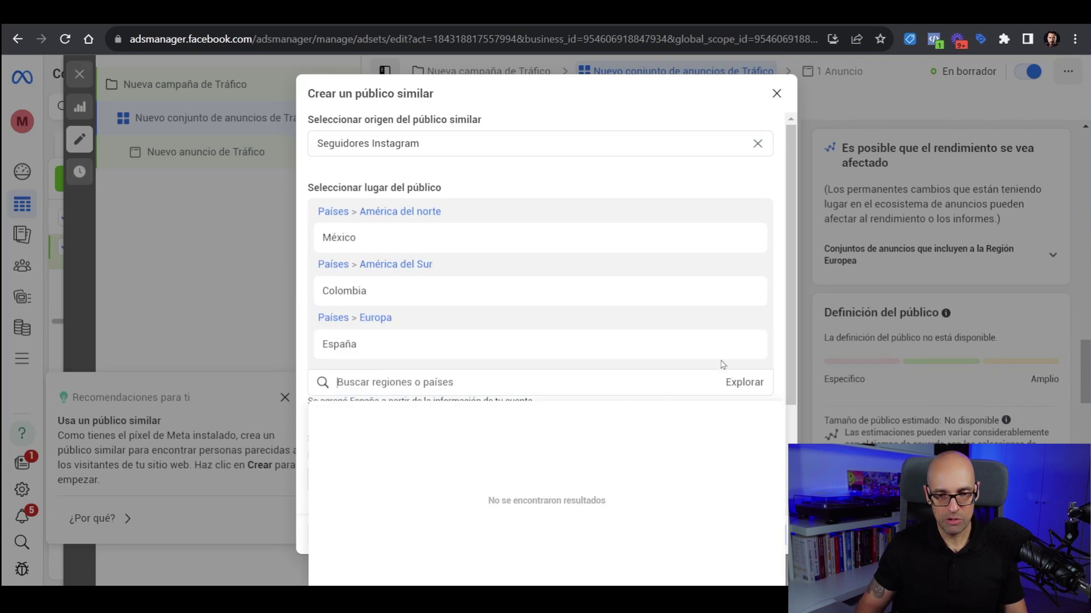
- Set the lookalike audience's size to 2% and submit it for creation
scroll(659, 318, down, 3)
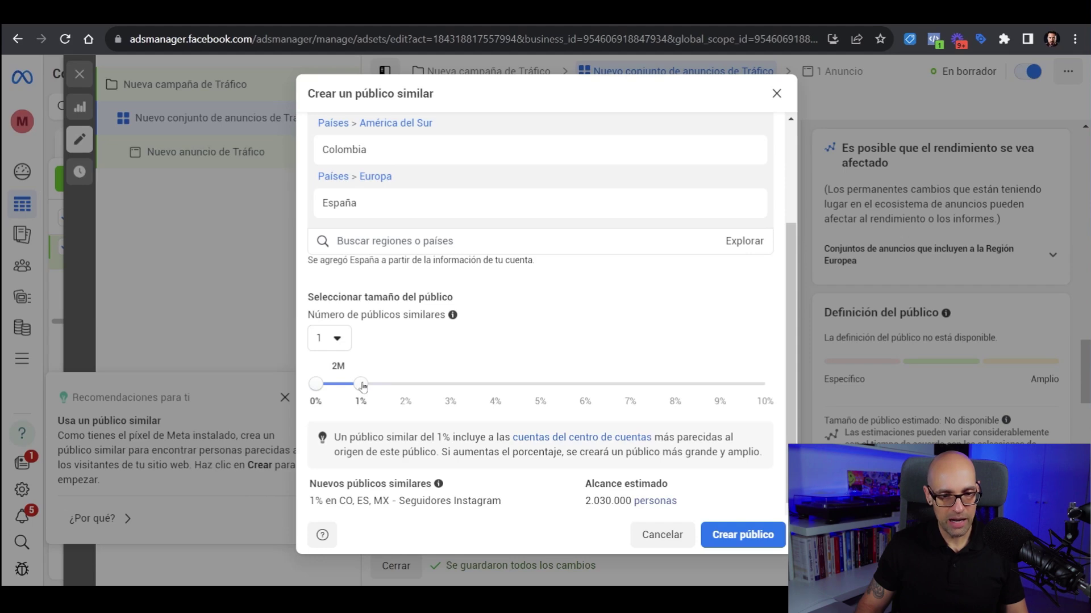
click(381, 386)
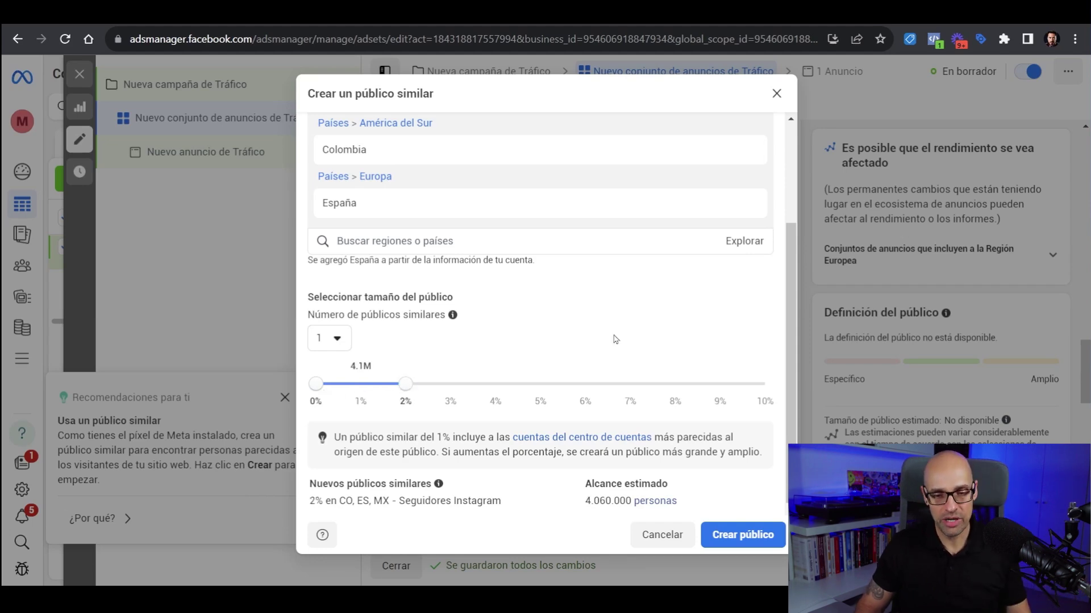
click(740, 534)
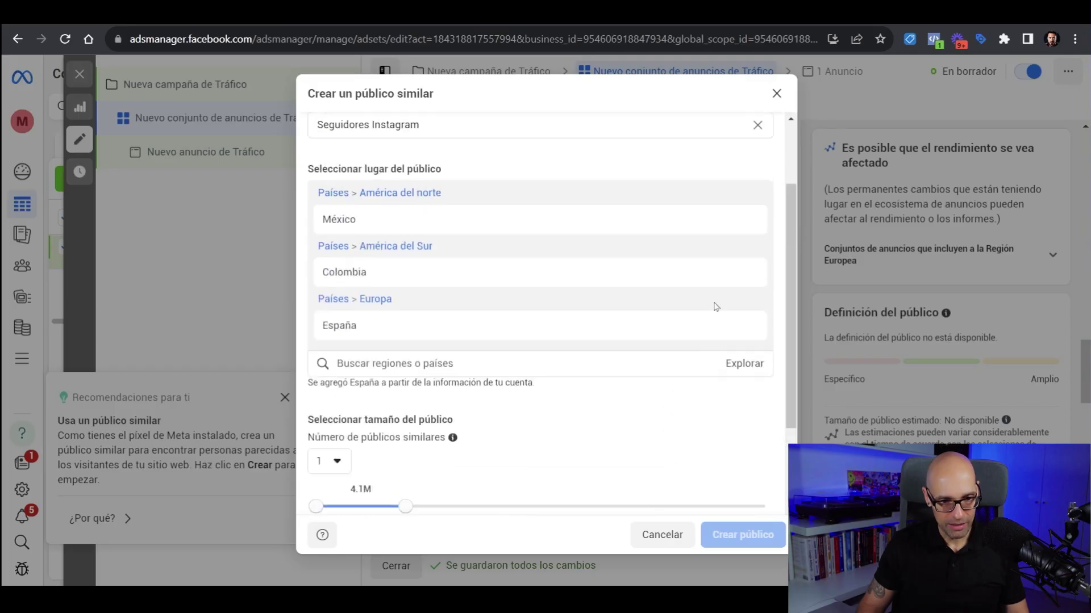
- Remove Colombia and México from the lookalike audience's locations, keeping only España, and create the audience
click(742, 273)
click(743, 220)
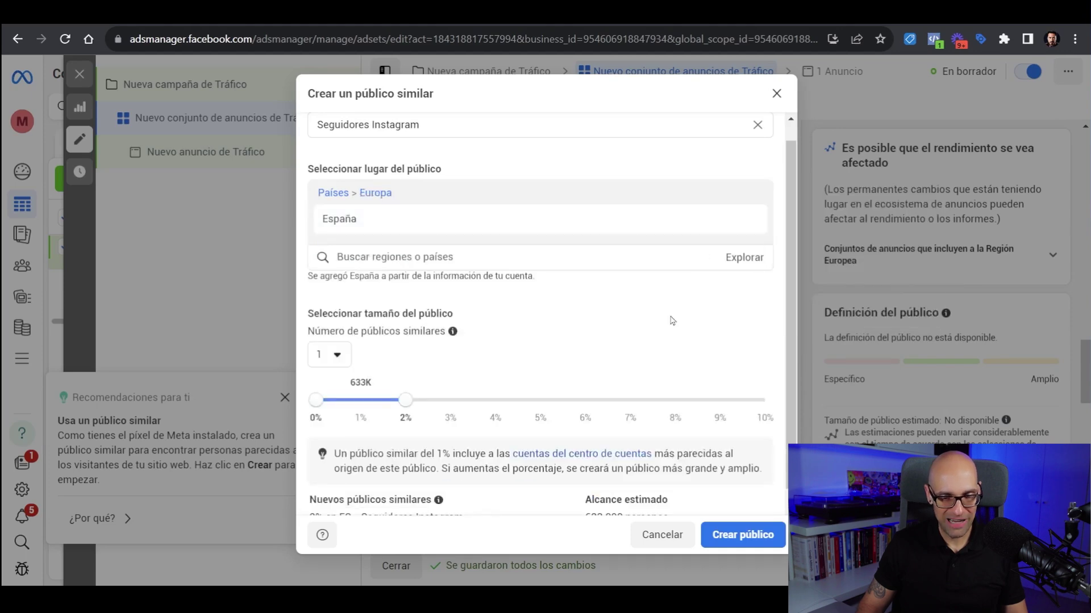
scroll(671, 320, down, 1)
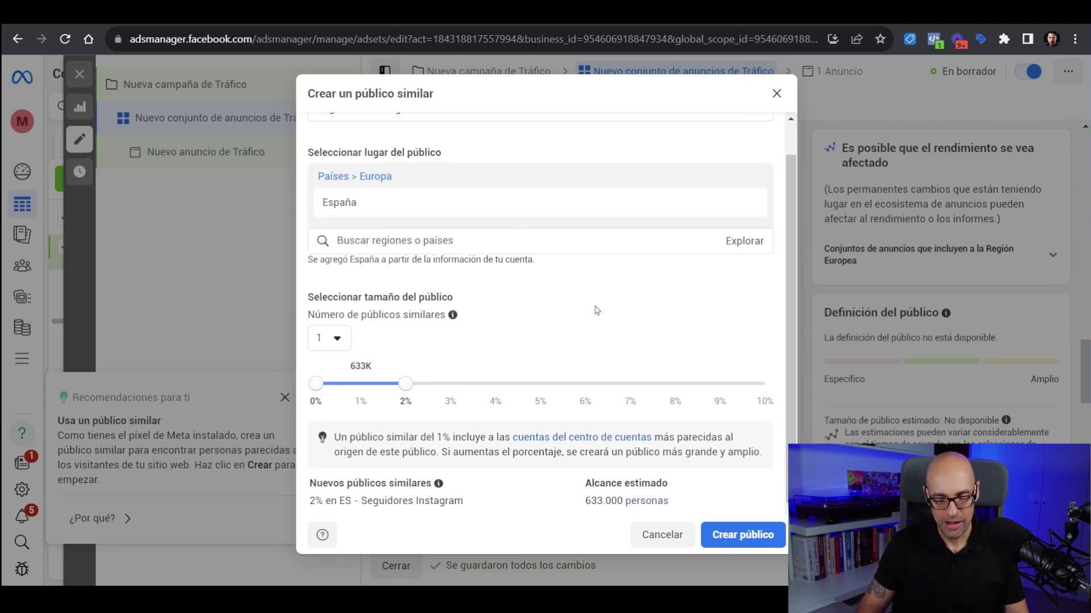
click(744, 531)
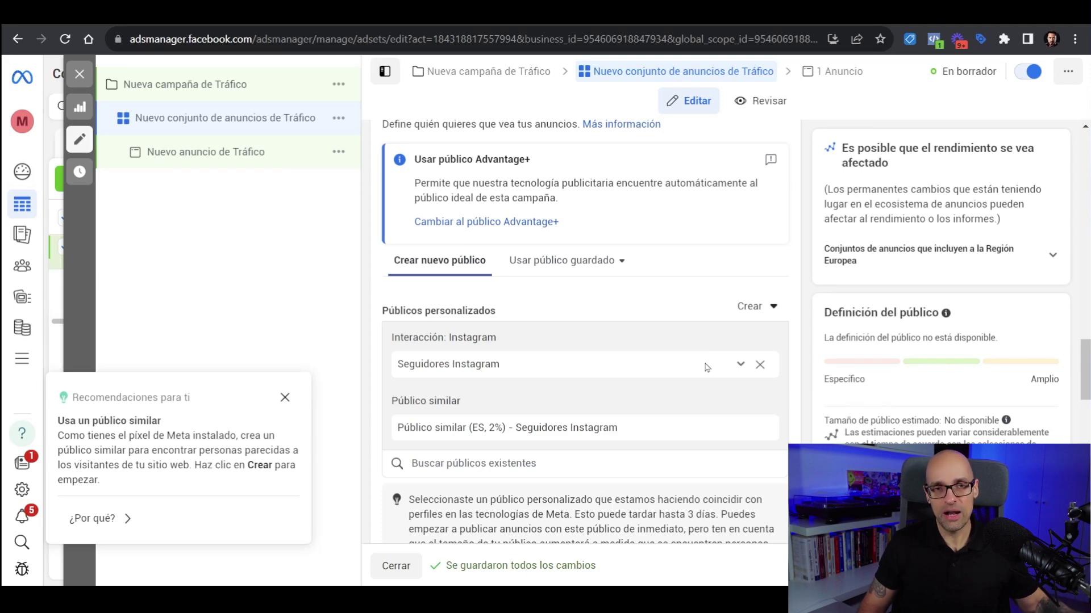
- Remove the Seguidores Instagram audience and its 2% lookalike audience from the ad set's custom audiences
click(762, 365)
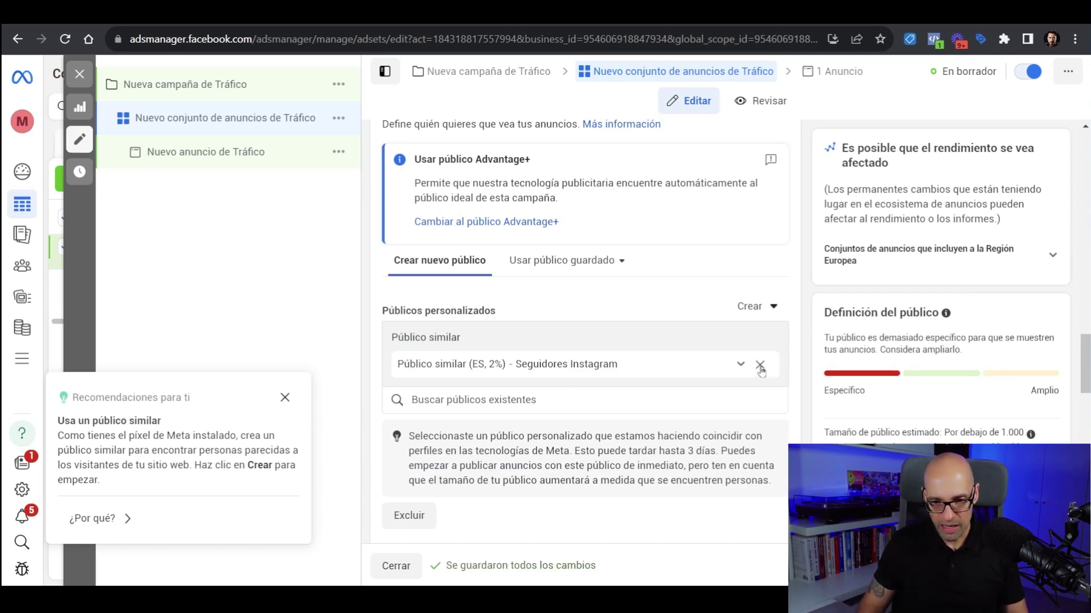
click(760, 366)
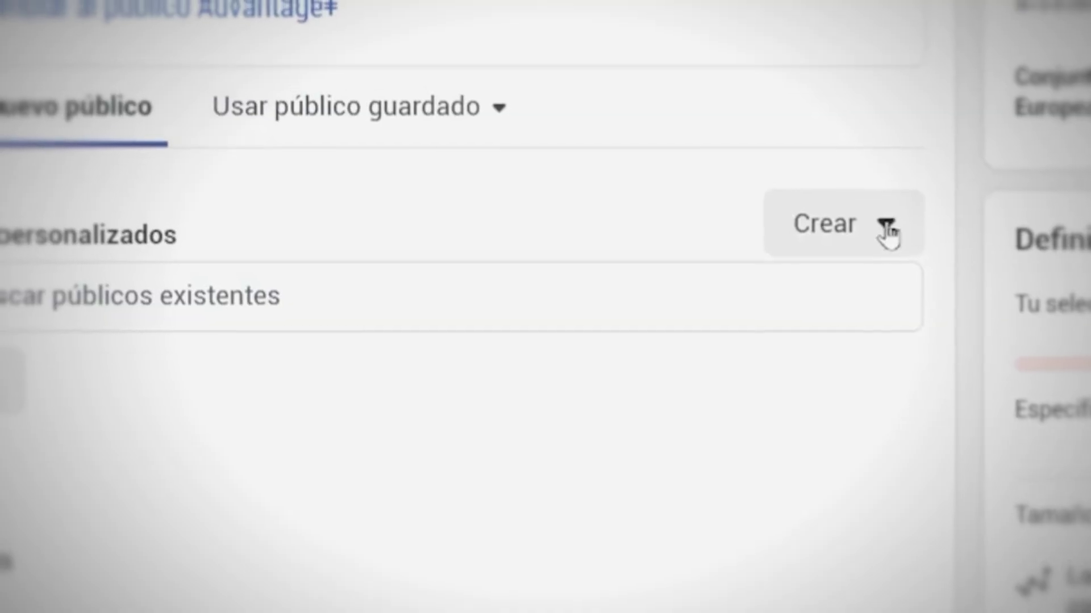
- Start a video custom audience of people who watched the whole video or at least 15 seconds (ThruPlay)
click(888, 227)
click(891, 318)
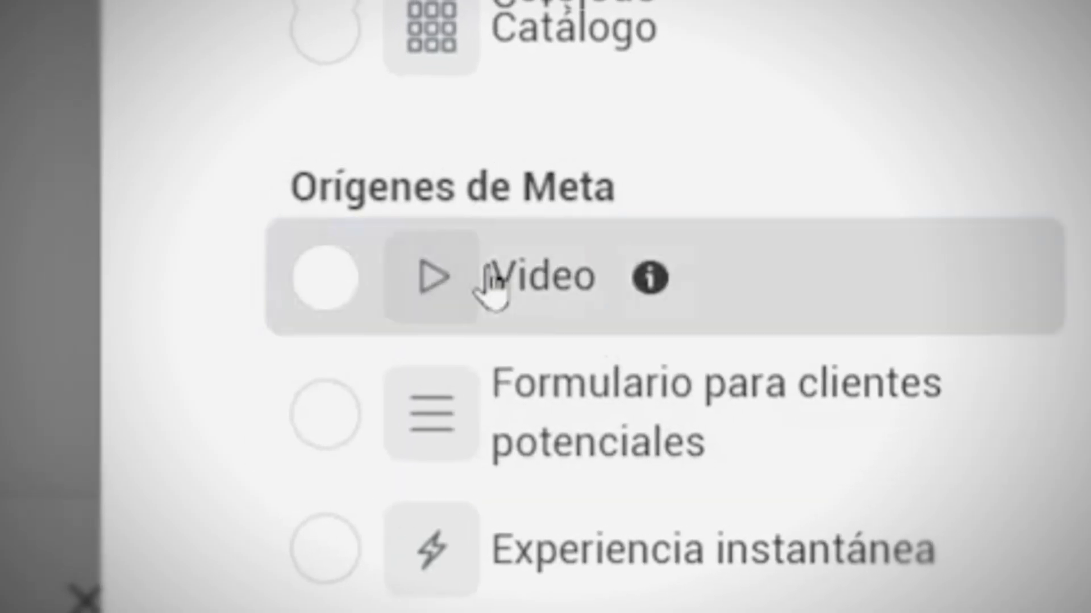
click(386, 316)
click(774, 503)
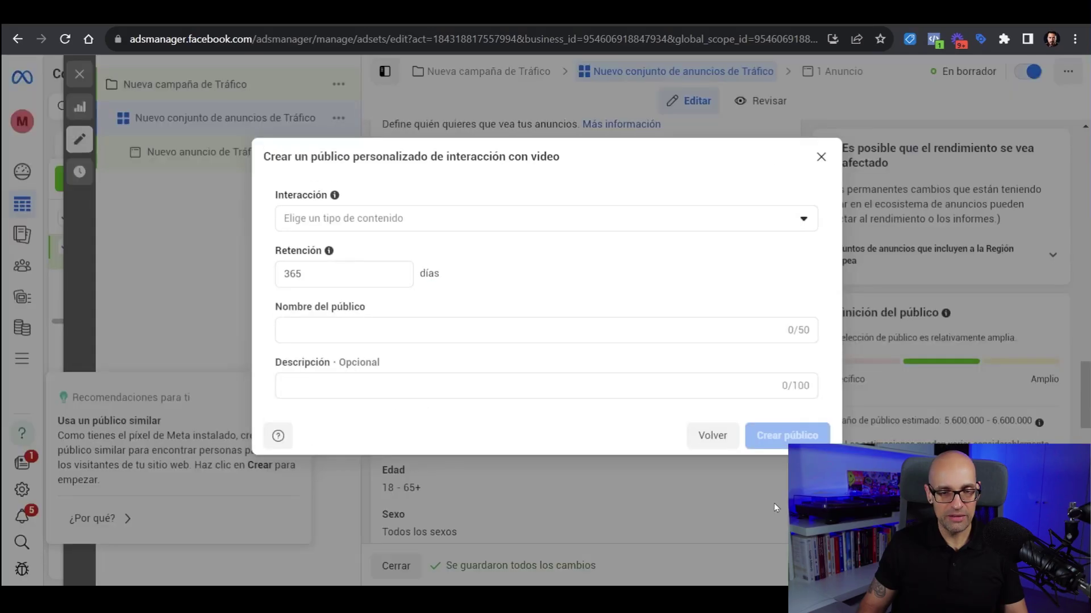
click(357, 218)
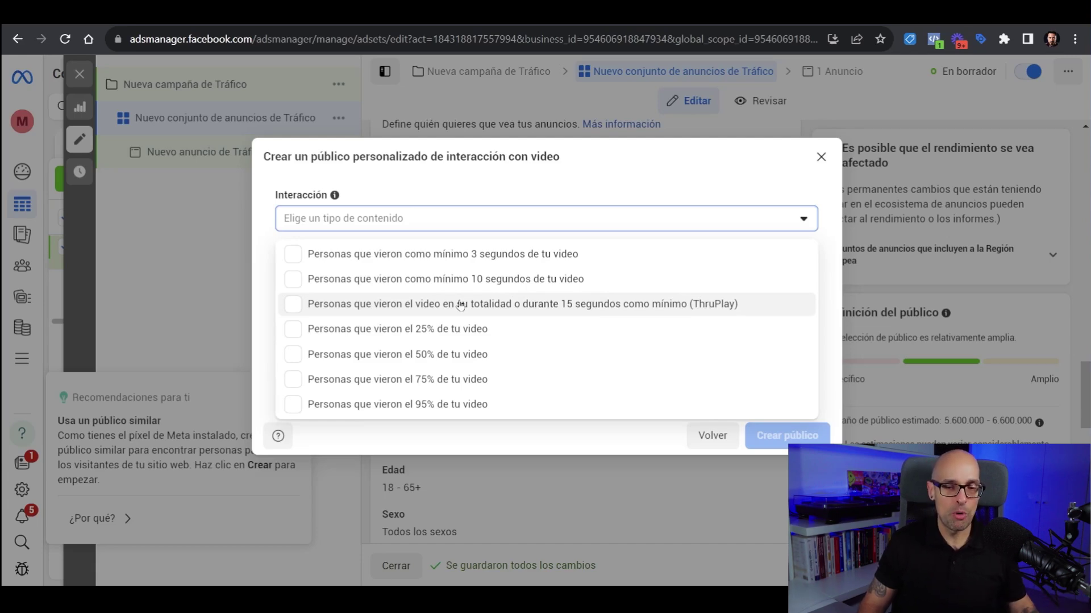
click(367, 306)
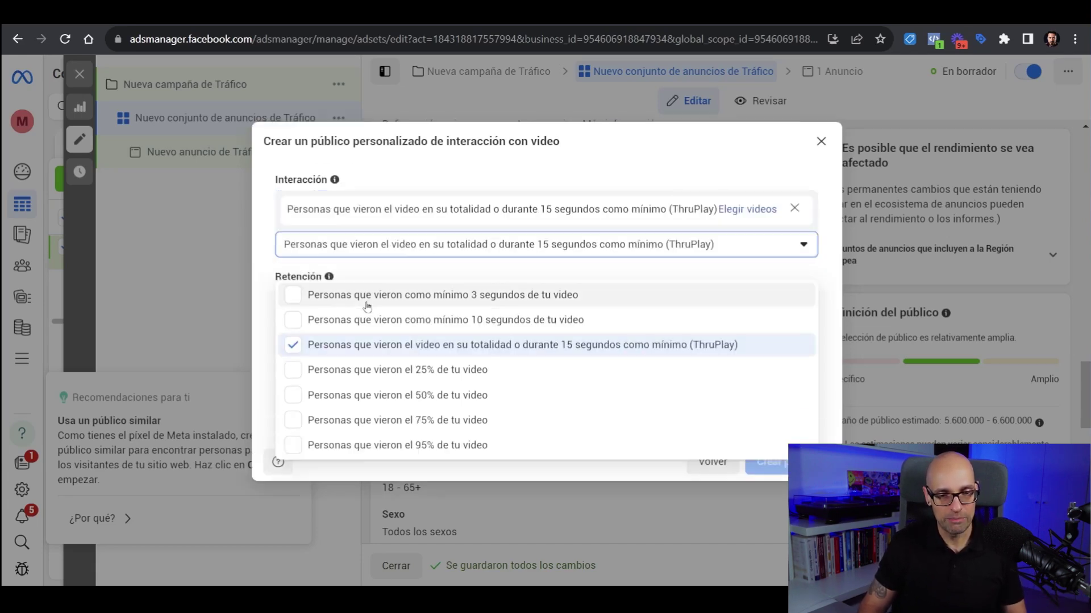
click(781, 276)
- Set the video audience's retention to 90 days and name it "Visualizaciones vídeos 90 días"
double_click(348, 298)
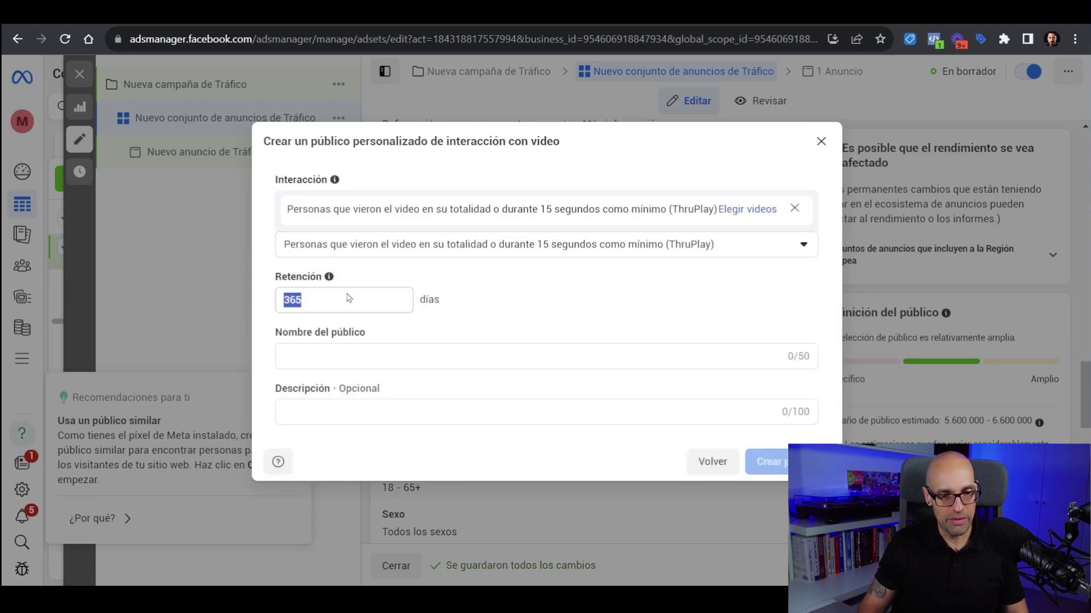
text(90)
click(588, 304)
click(455, 358)
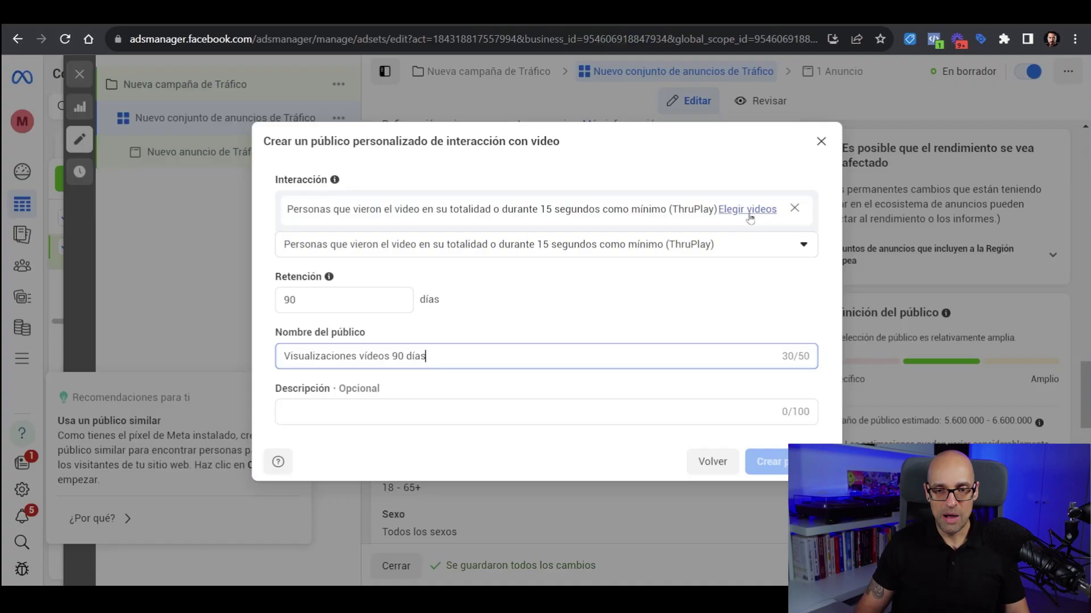
- Choose the videos for the audience from a professional Instagram account, using marketeroshq as the source account
click(751, 213)
click(317, 155)
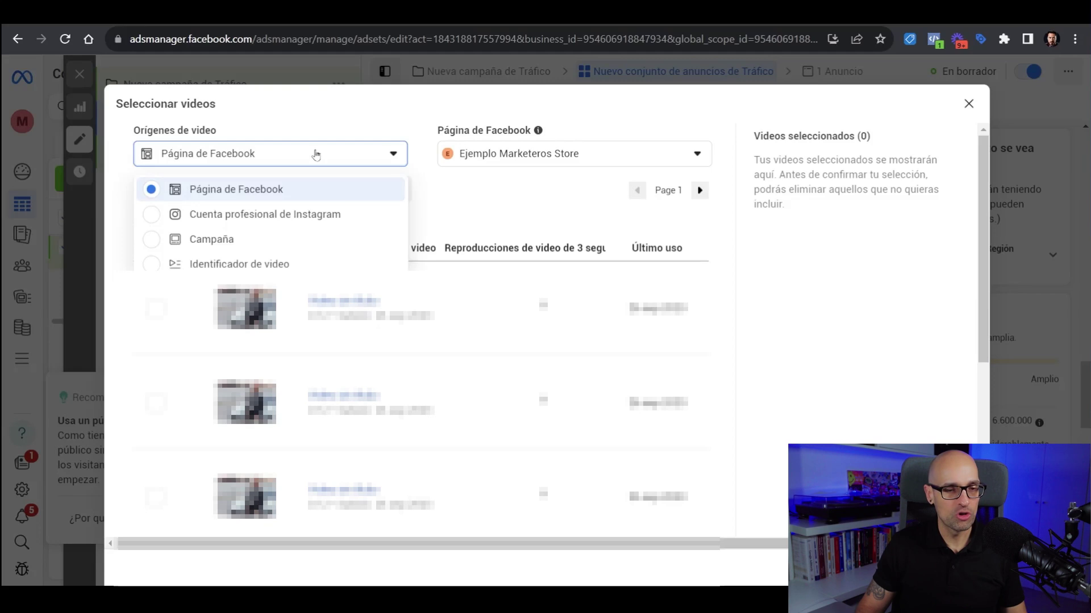
click(244, 216)
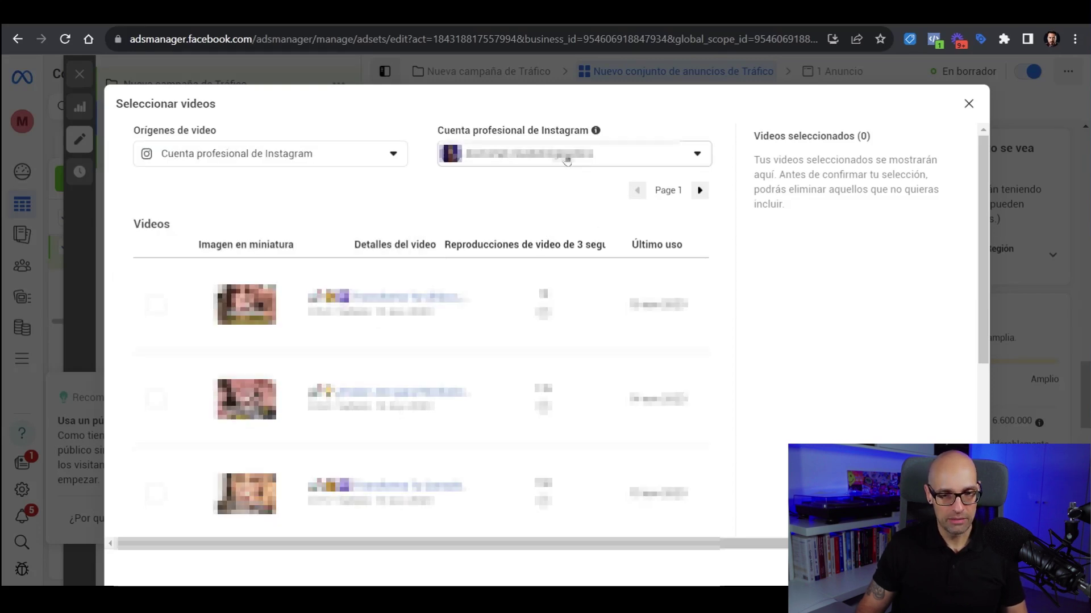
click(567, 160)
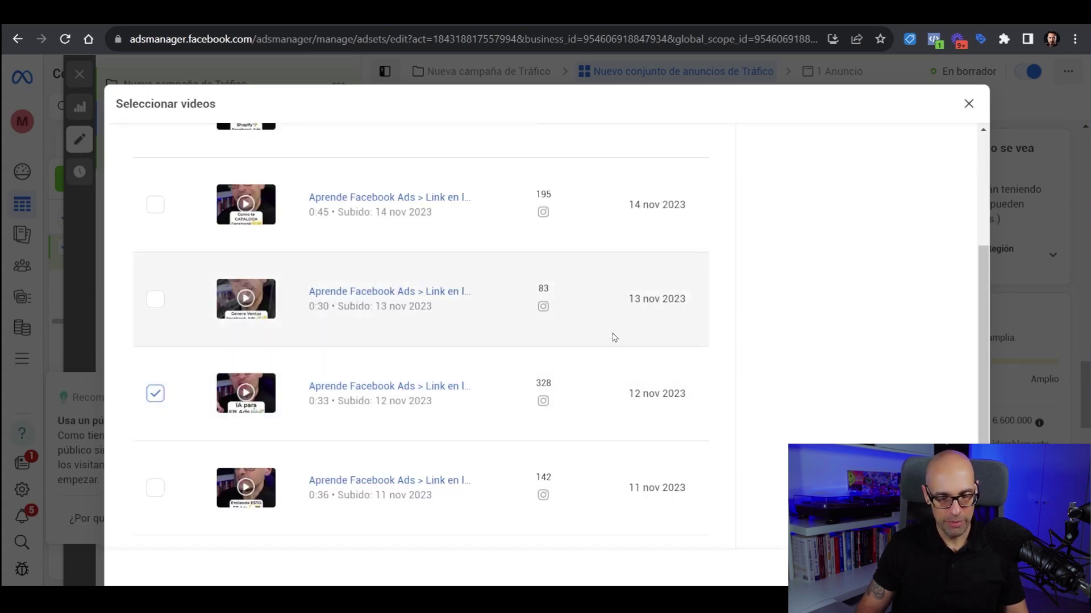
- Select the Instagram videos dated 12, 9 and 7 November and 6 October 2023, confirm them, and create the video audience
scroll(624, 326, down, 3)
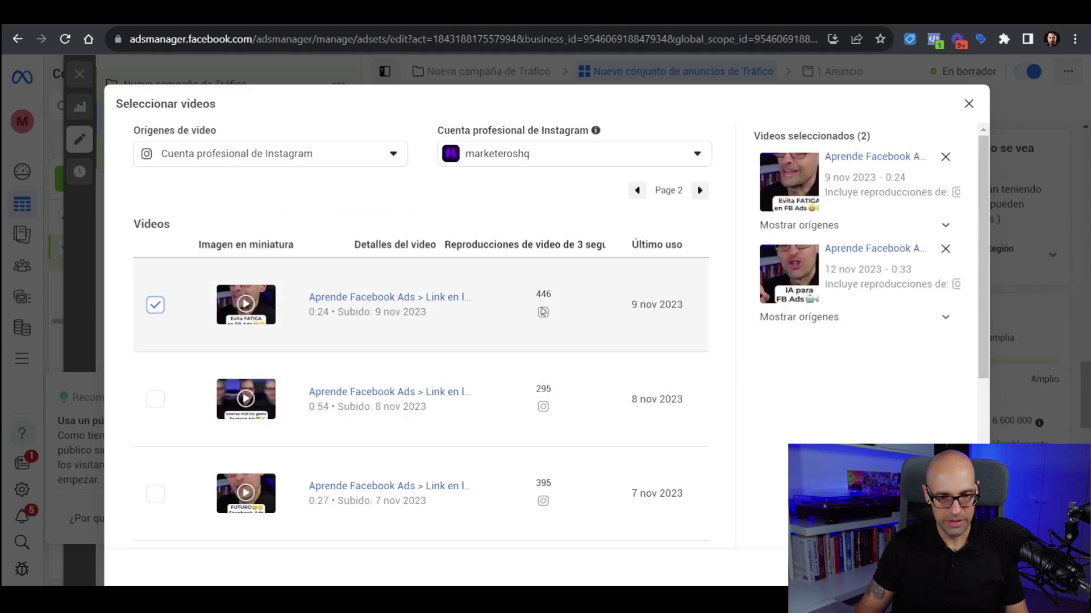
scroll(543, 312, down, 4)
click(570, 314)
scroll(551, 319, down, 8)
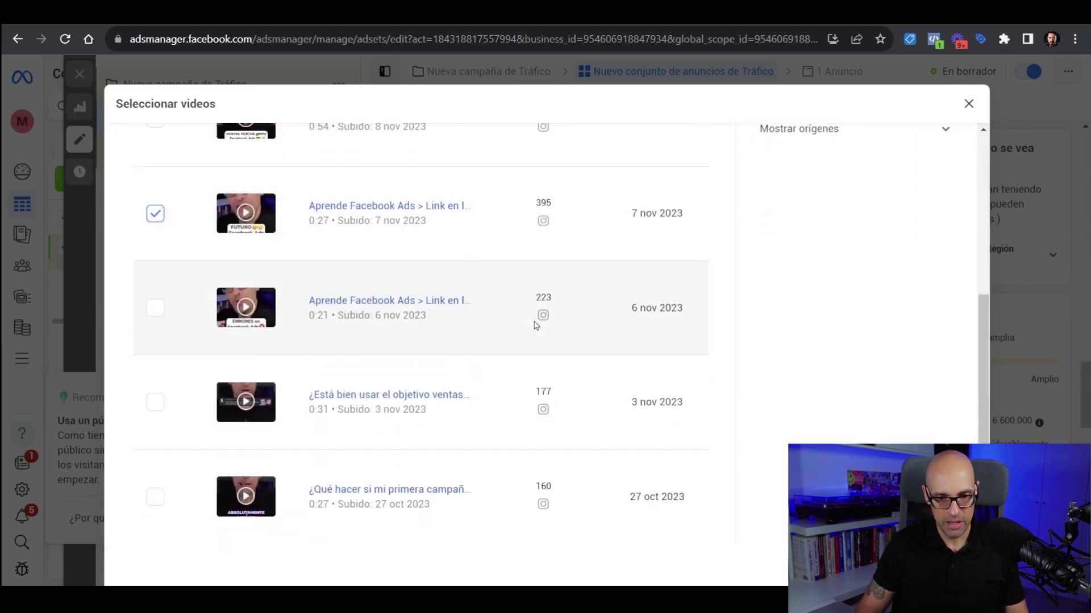
click(156, 485)
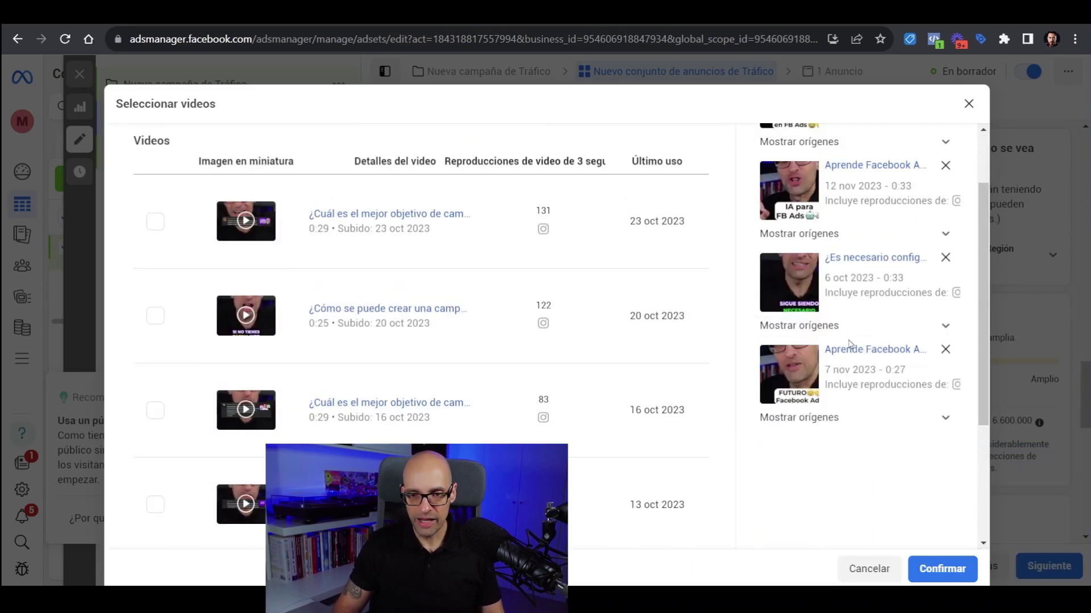
click(940, 569)
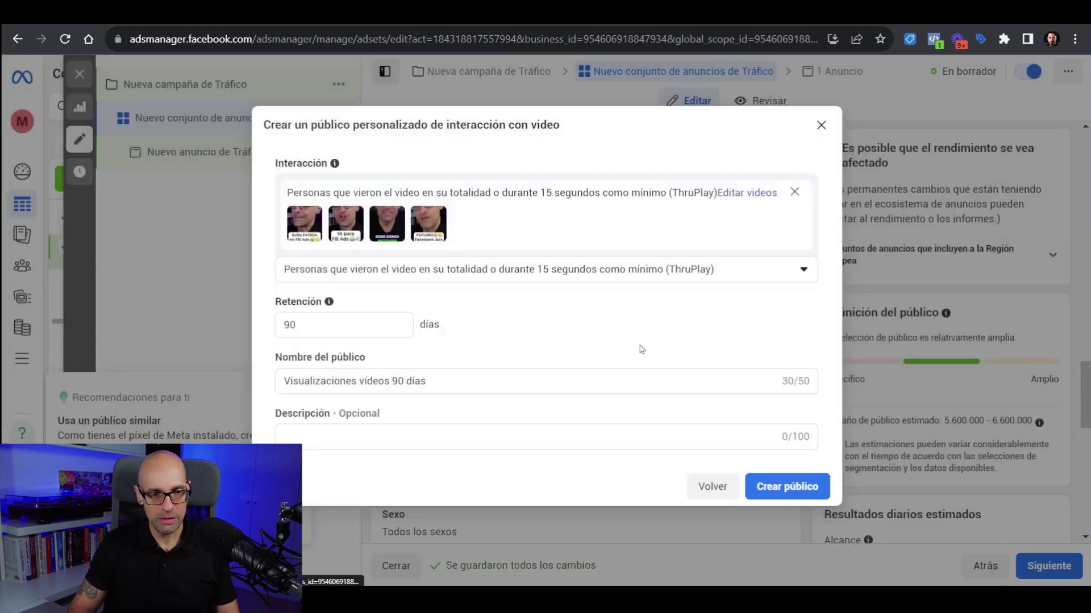
click(784, 486)
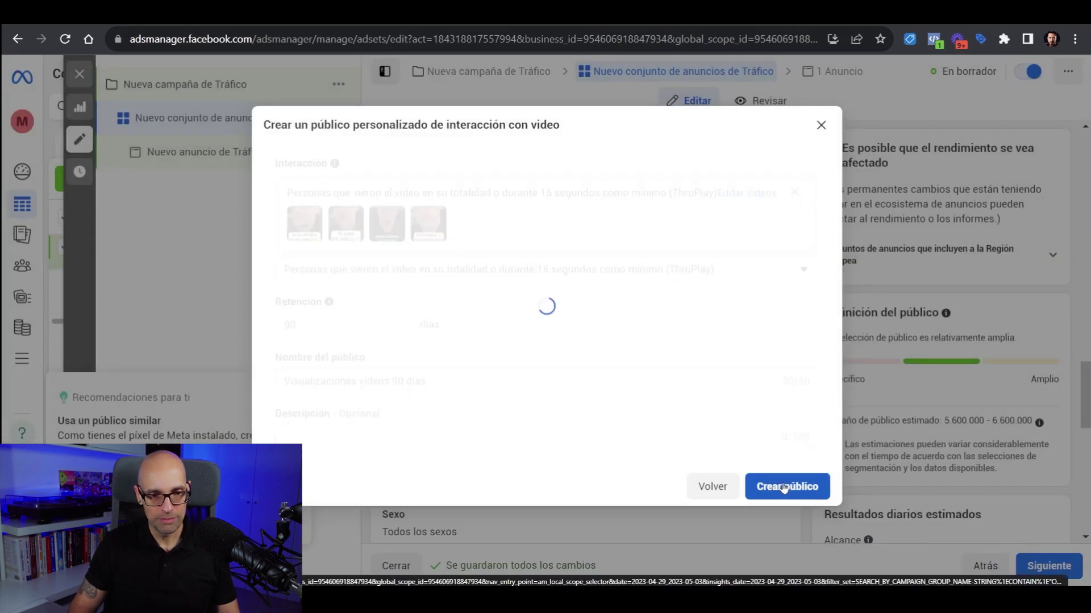
- Create a 2% lookalike audience of "Visualizaciones vídeos 90 días" with España as its location
click(566, 338)
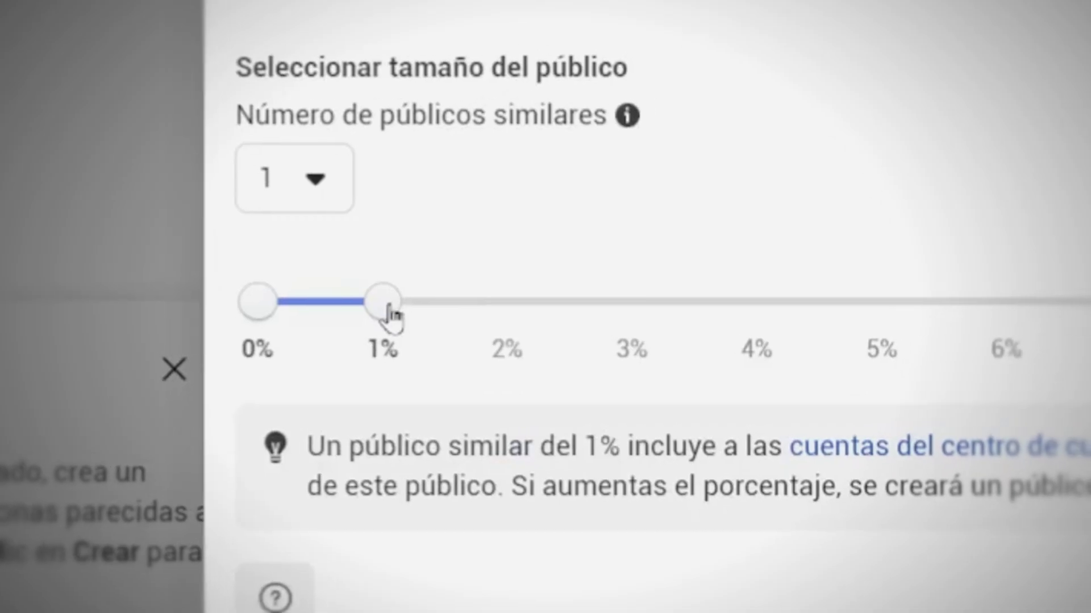
drag(363, 375, 400, 378)
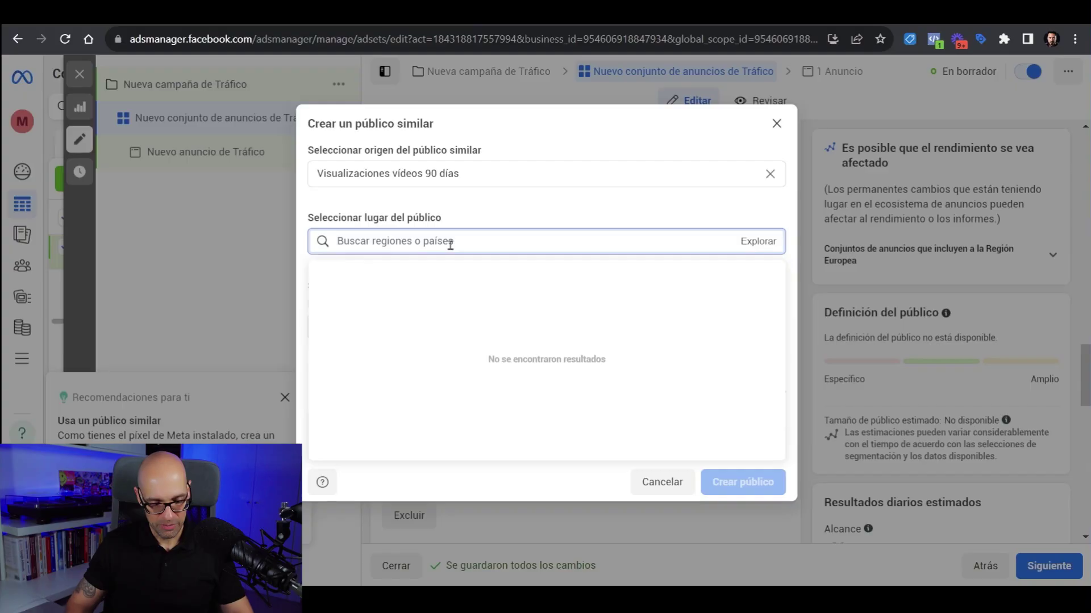
text(españa)
click(438, 272)
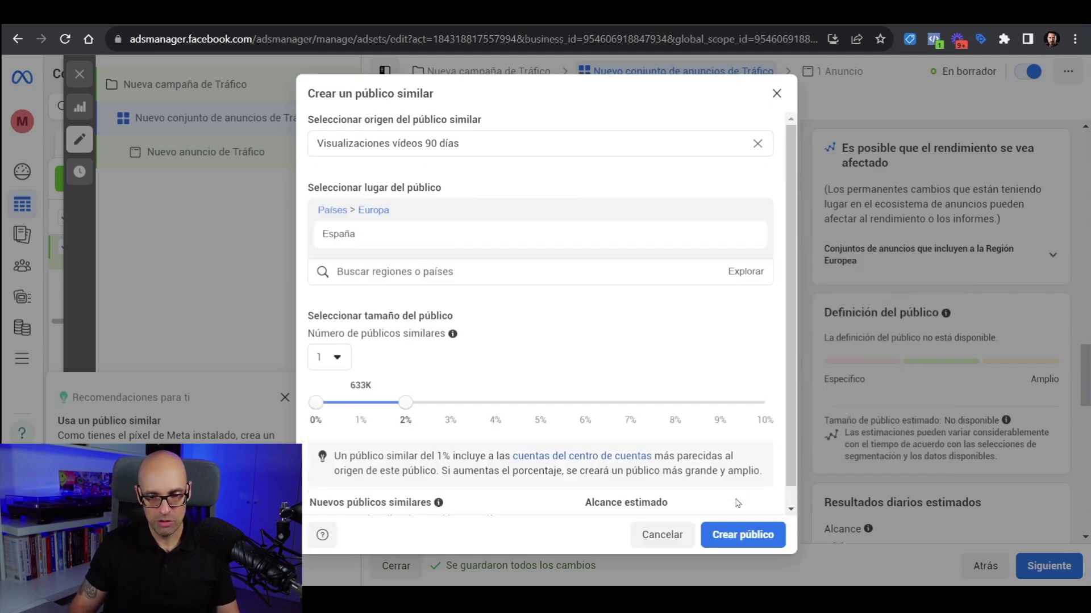
click(740, 531)
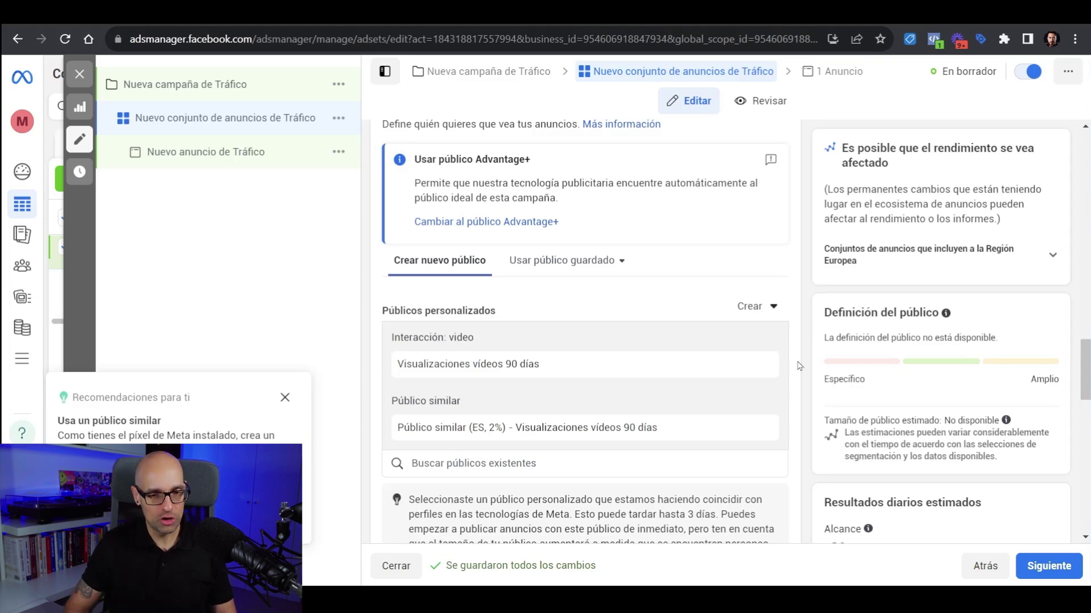
scroll(797, 365, up, 12)
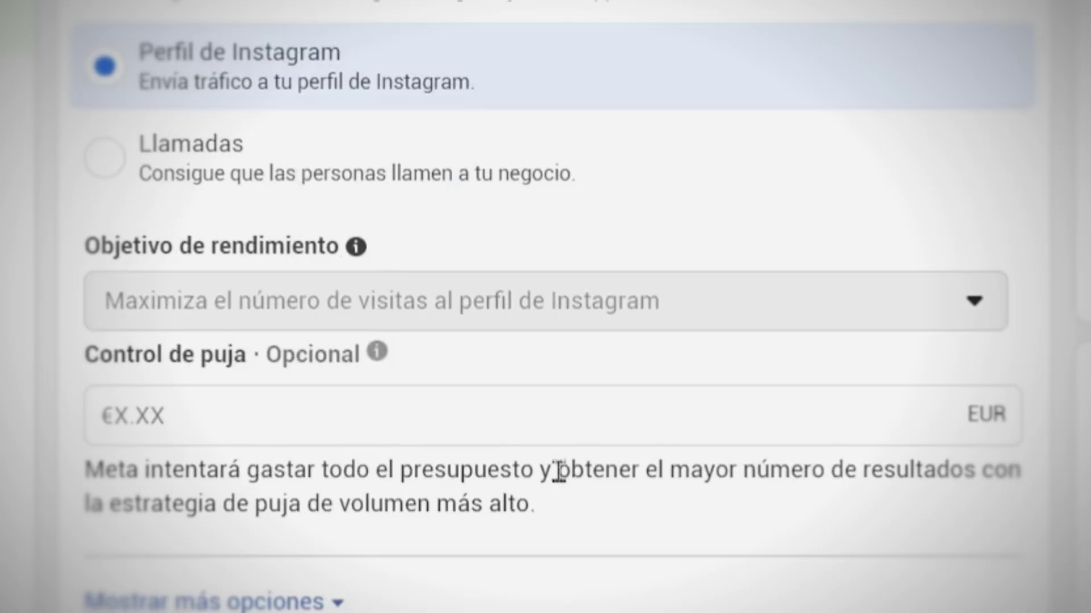